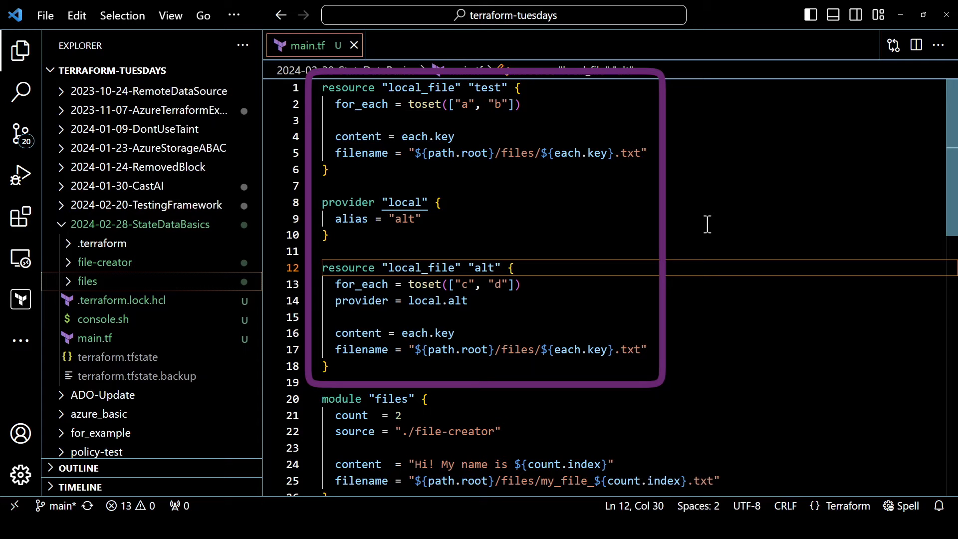
scroll(707, 224, "down", 3)
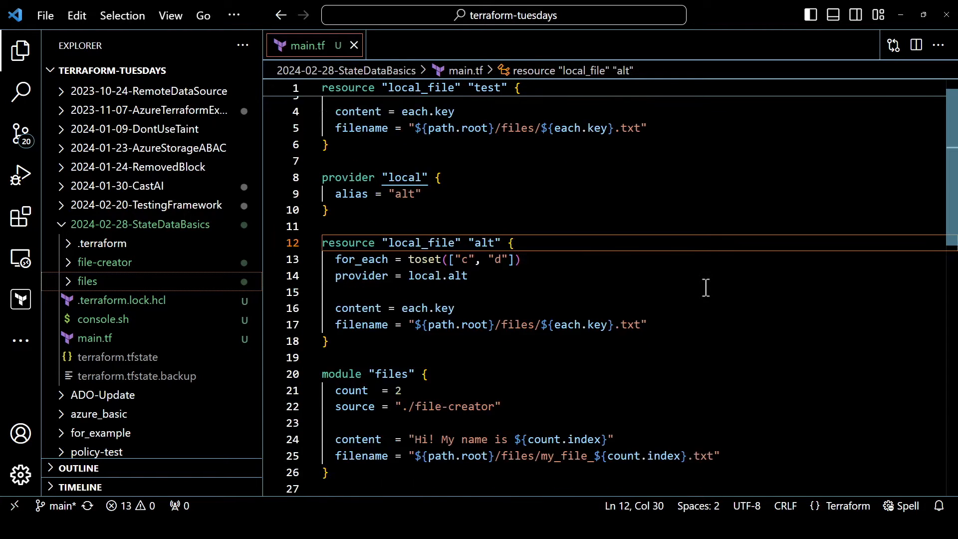
scroll(704, 289, "down", 3)
scroll(704, 288, "down", 3)
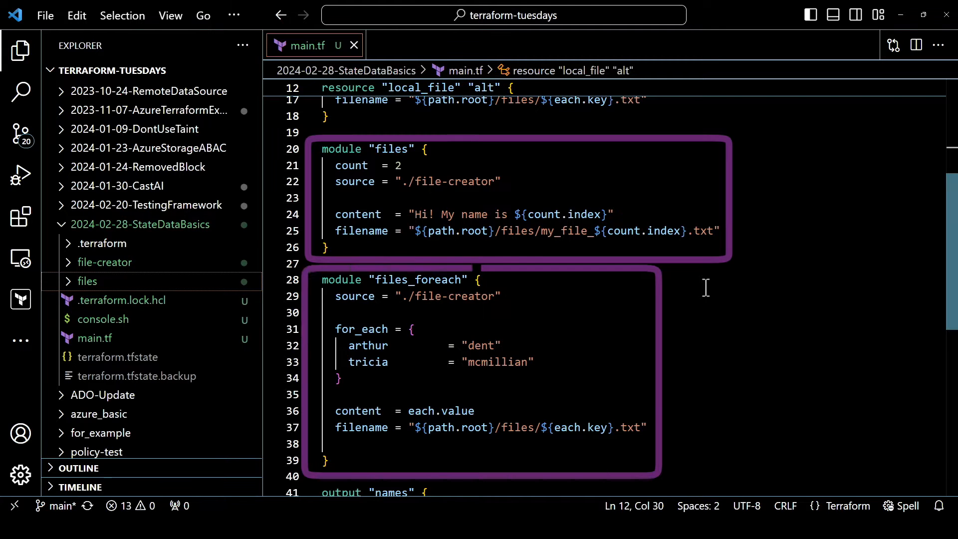
scroll(705, 287, "down", 3)
scroll(705, 289, "down", 3)
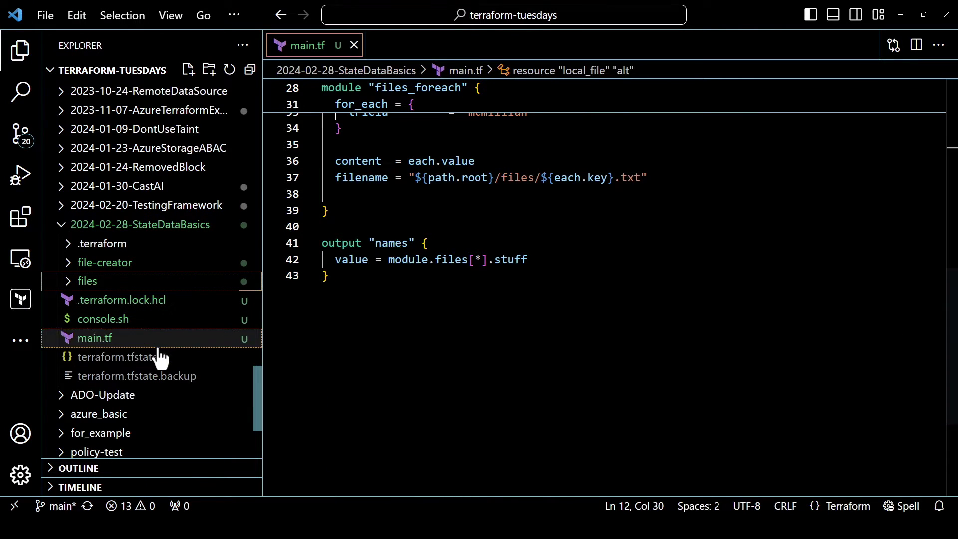
left_click(118, 356)
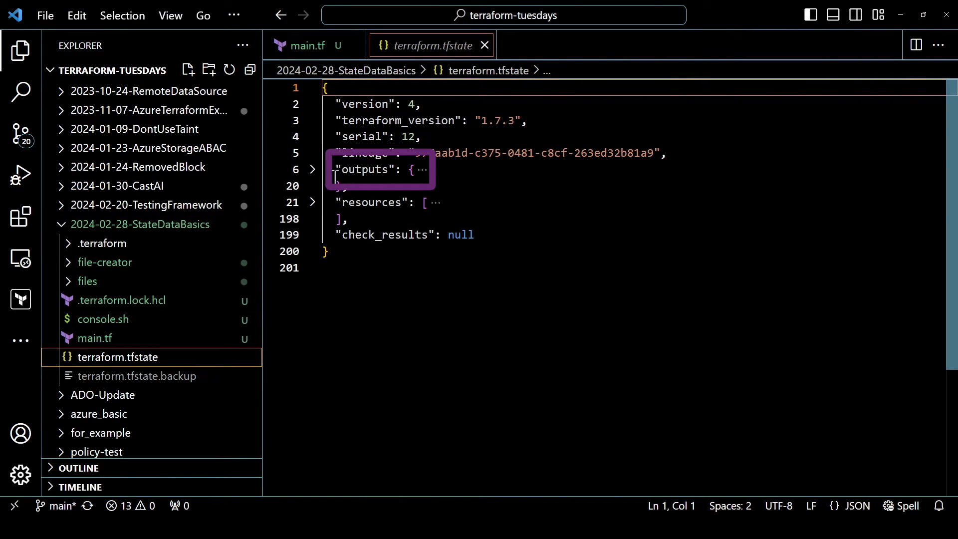
- Expand the outputs fold and print the names output via terraform output, then terraform output -json
left_click(312, 170)
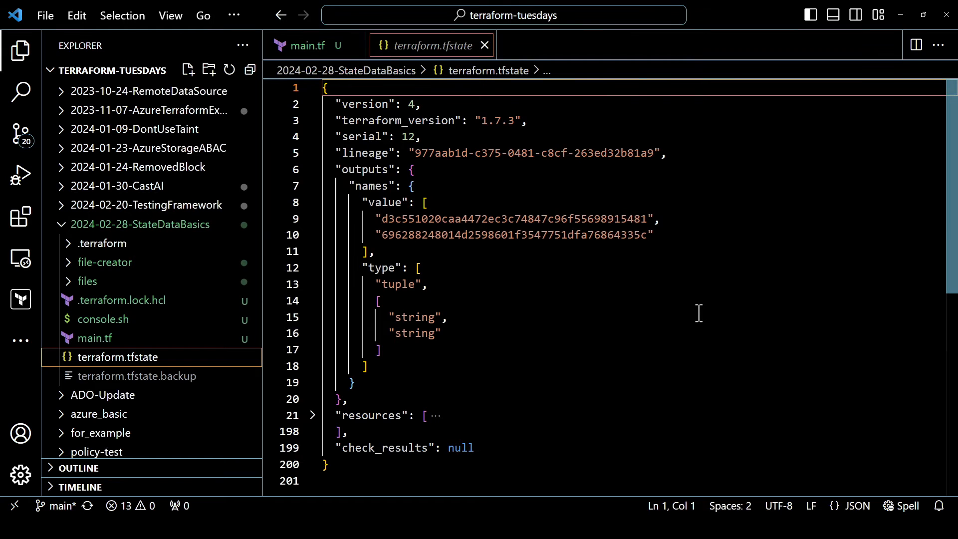
key("ctrl+grave")
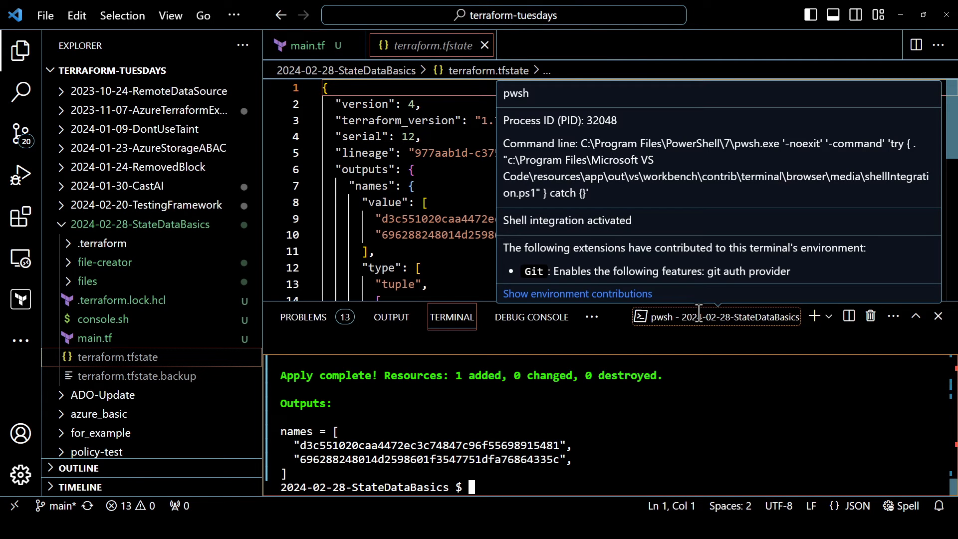
type("terraform output")
key("Return")
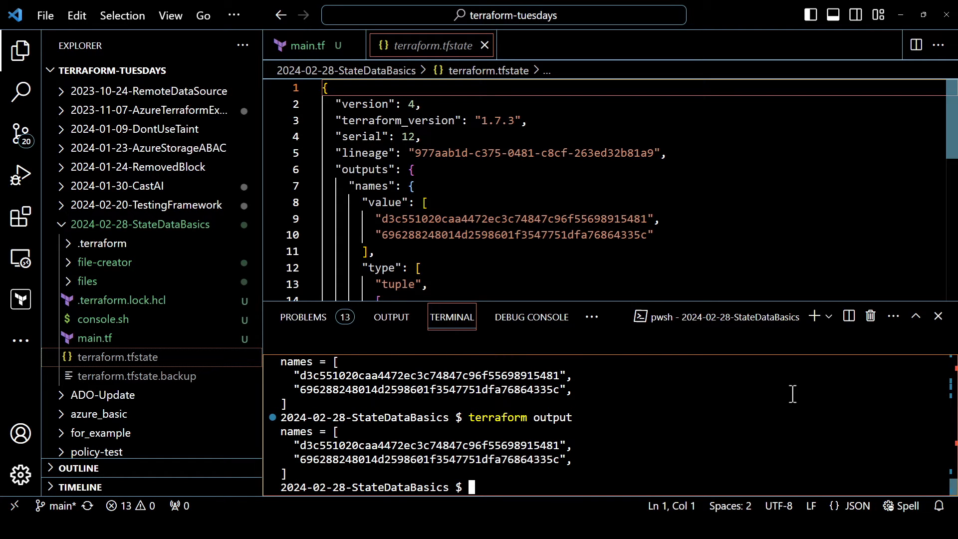
key("Up")
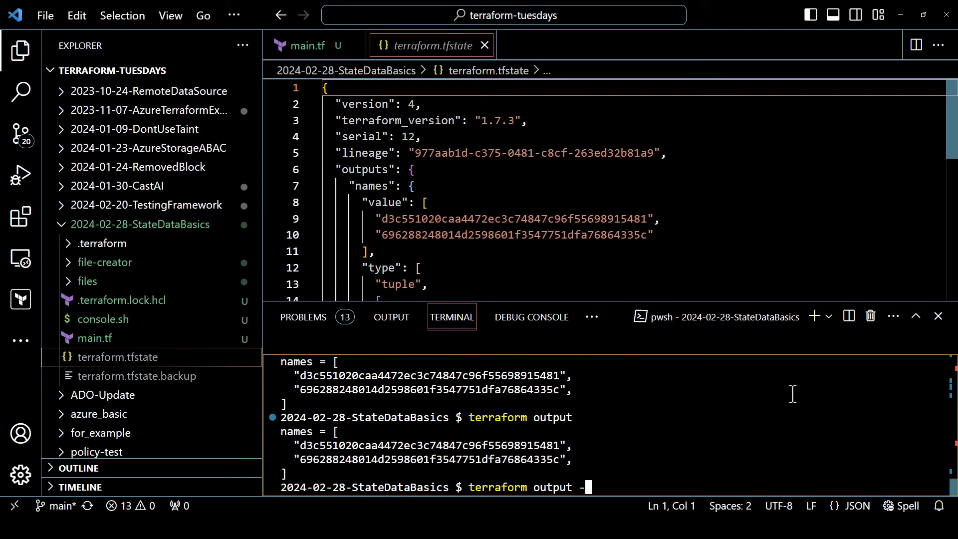
type("json")
key("Return")
left_click(915, 315)
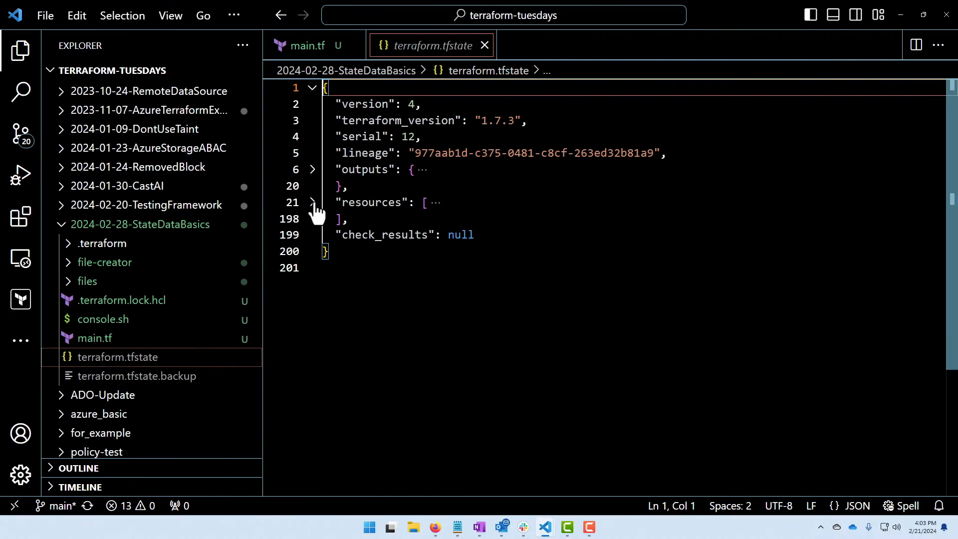
- Expand the resources section to reach the local_file test instances and module.files[0] my_file entry
left_click(313, 202)
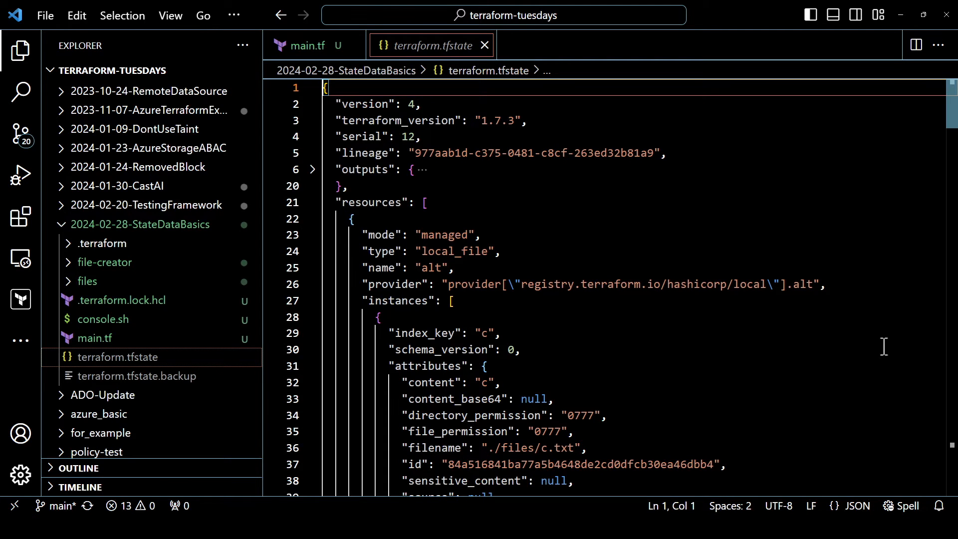
scroll(883, 346, "down", 4)
scroll(884, 346, "down", 4)
scroll(884, 346, "down", 3)
scroll(883, 346, "down", 3)
scroll(883, 347, "down", 3)
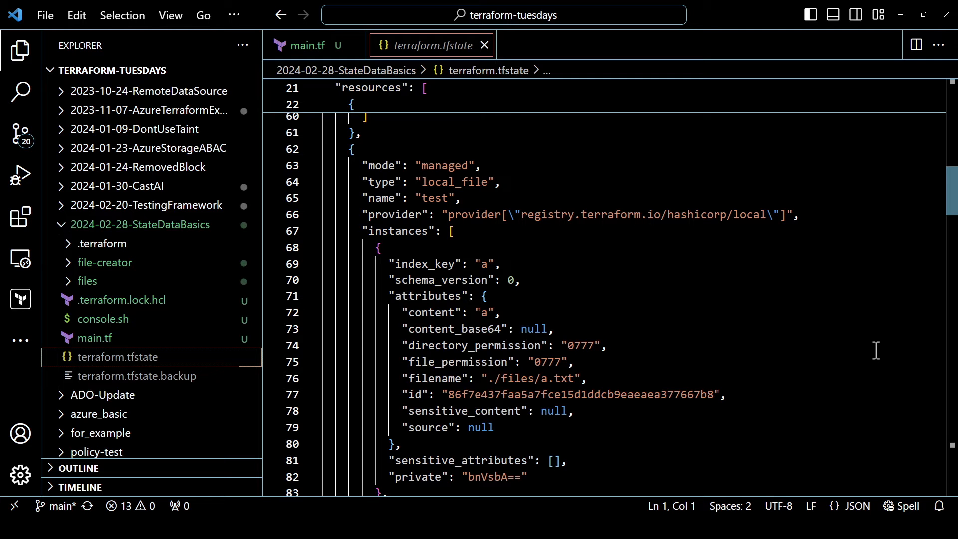
scroll(848, 358, "down", 3)
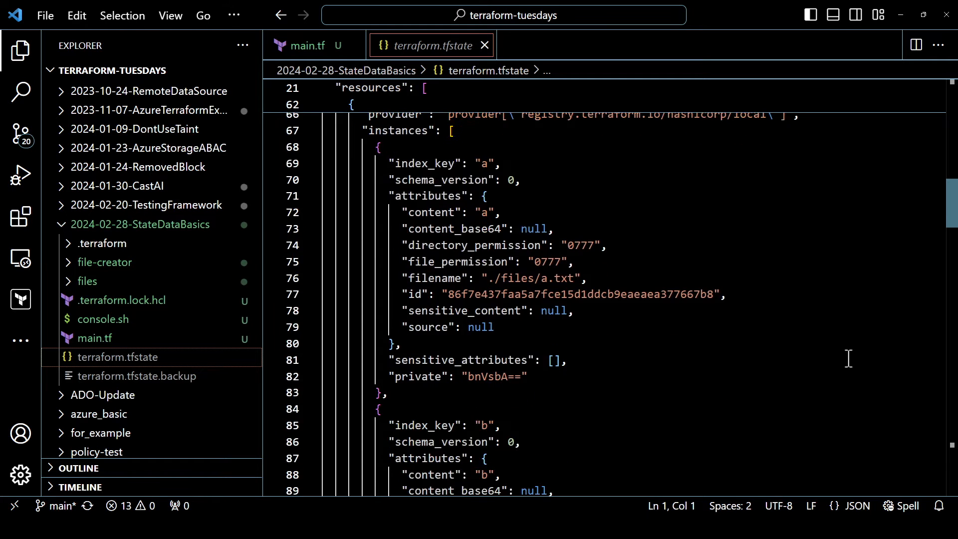
scroll(849, 359, "down", 3)
scroll(849, 359, "down", 3)
scroll(848, 359, "down", 3)
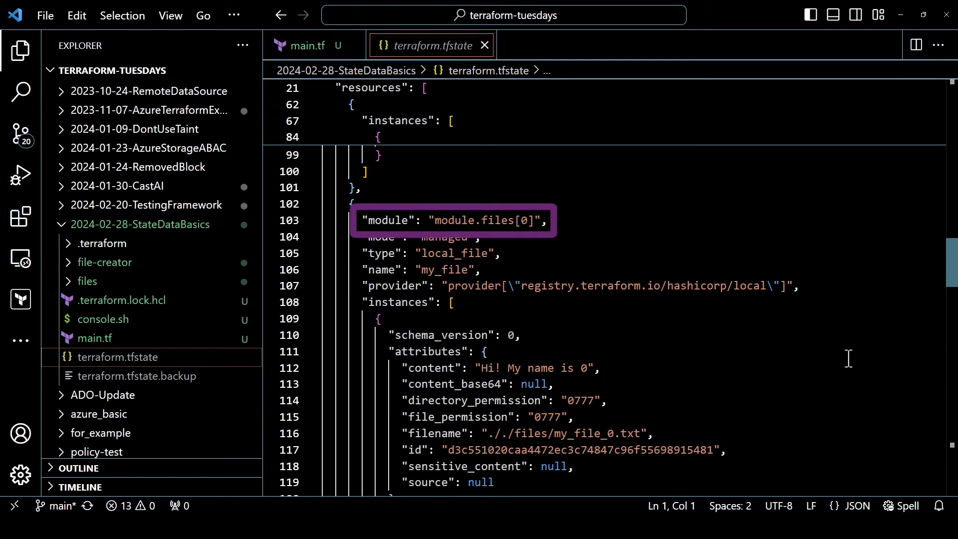
scroll(849, 359, "up", 3)
scroll(849, 358, "up", 3)
scroll(848, 358, "up", 3)
scroll(849, 359, "up", 2)
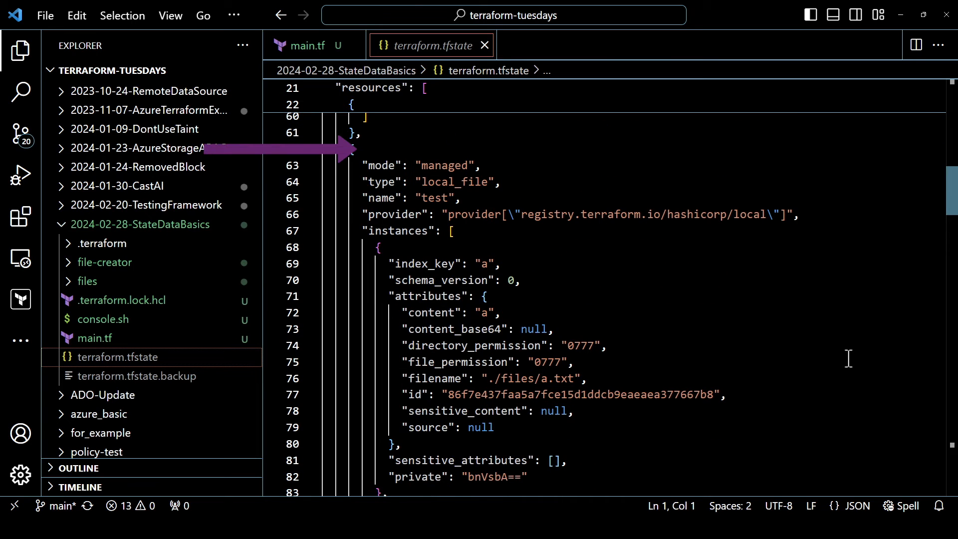
scroll(848, 358, "up", 4)
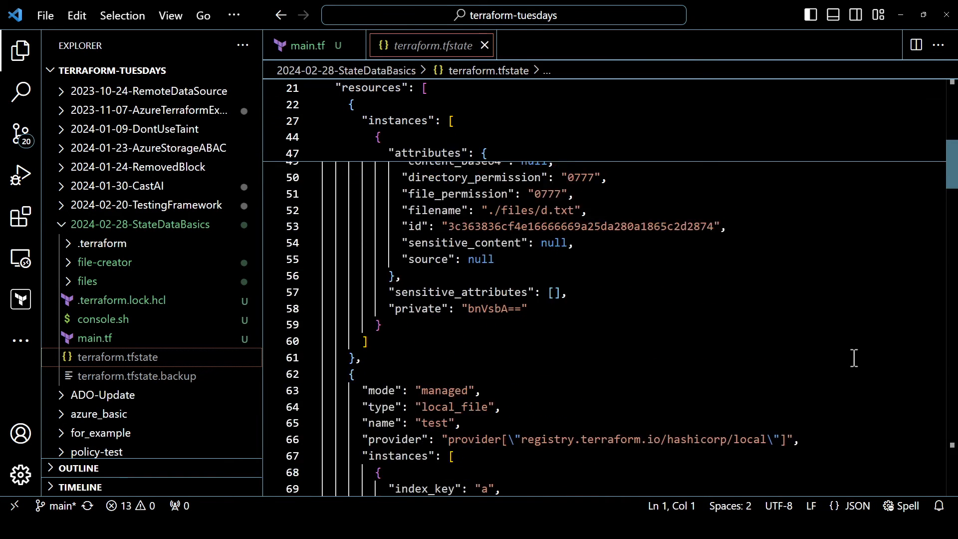
scroll(854, 358, "up", 3)
scroll(854, 358, "up", 5)
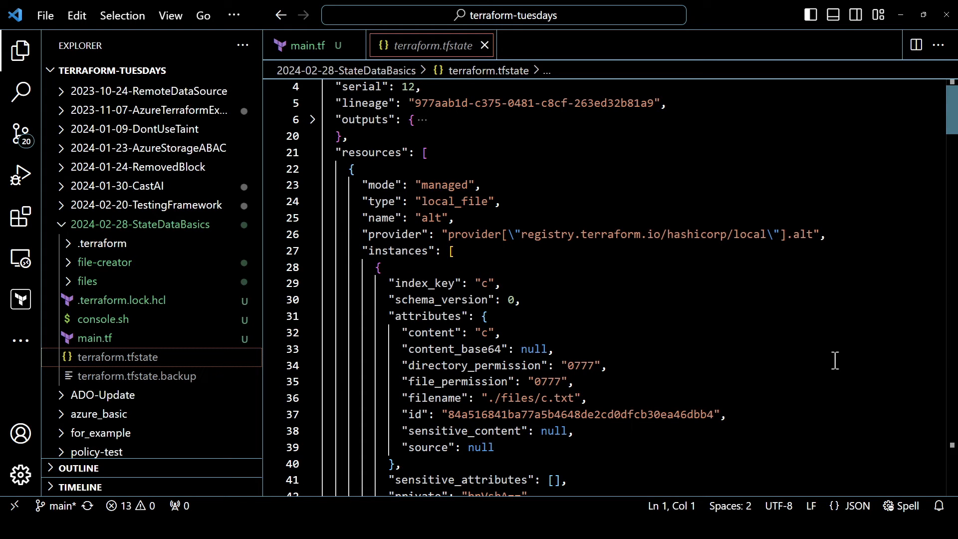
scroll(834, 361, "down", 1)
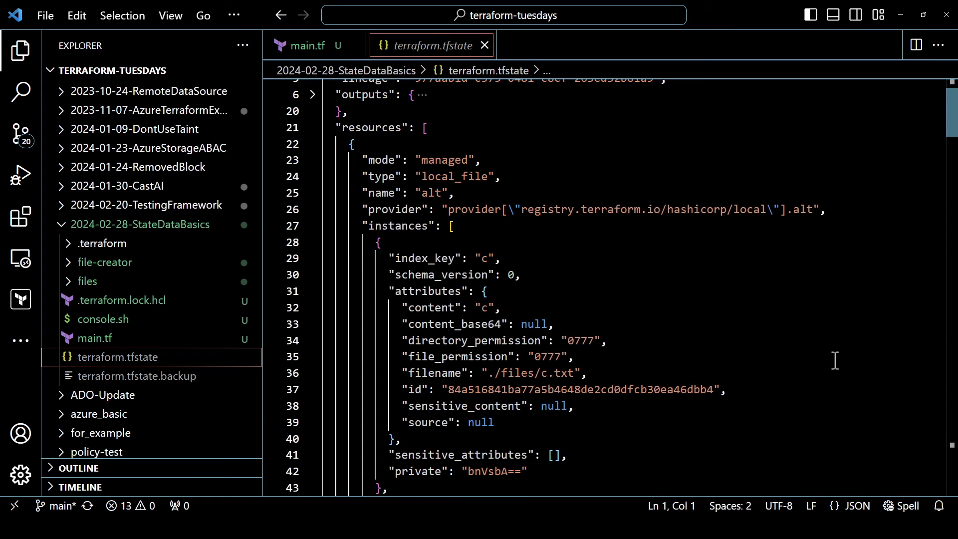
scroll(835, 361, "down", 1)
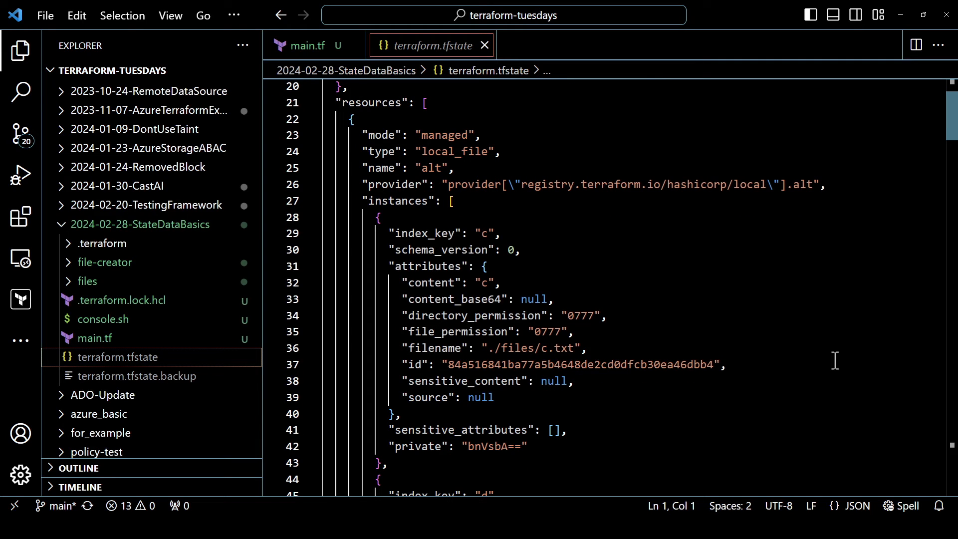
scroll(835, 361, "down", 1)
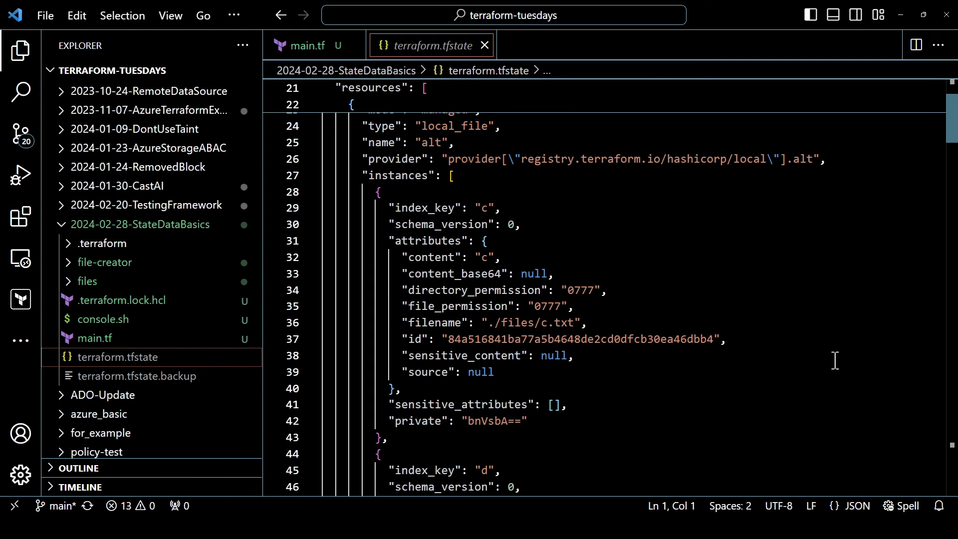
scroll(834, 361, "down", 1)
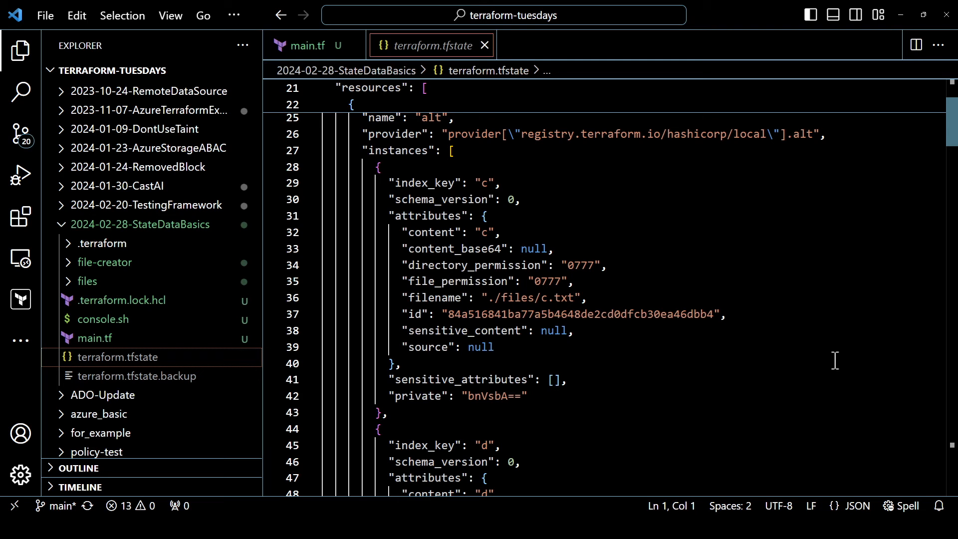
- Maximize a cleared terminal and list the two names values with terraform output
key("ctrl+grave")
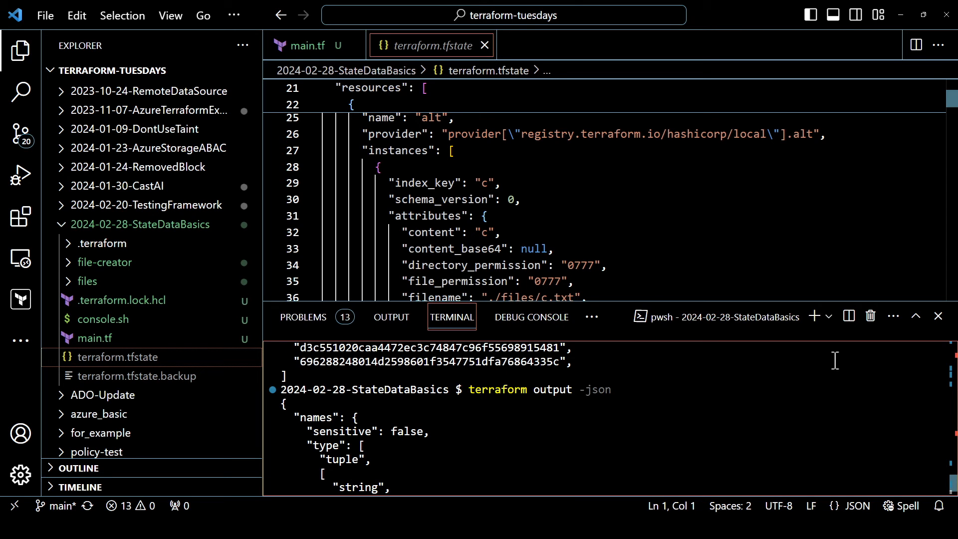
left_click(915, 315)
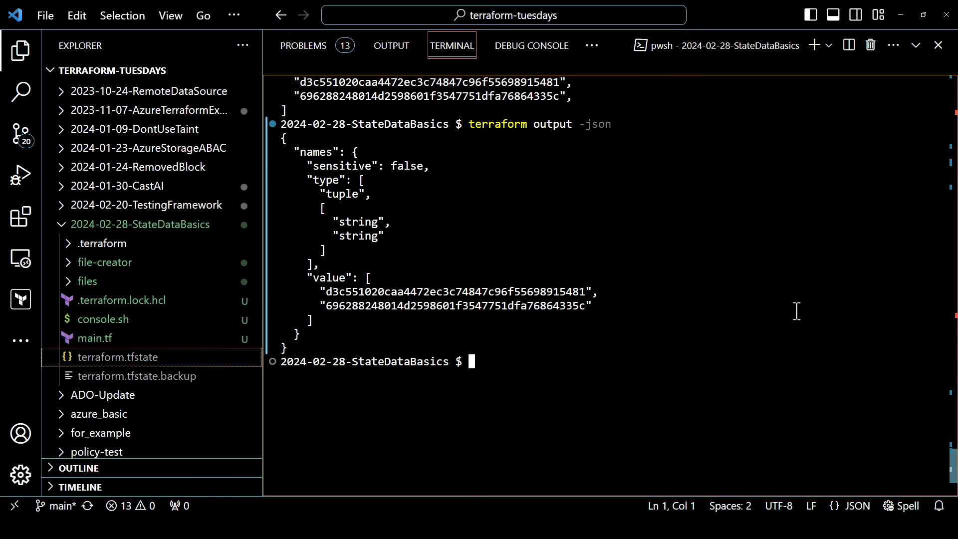
type("clear")
key("Return")
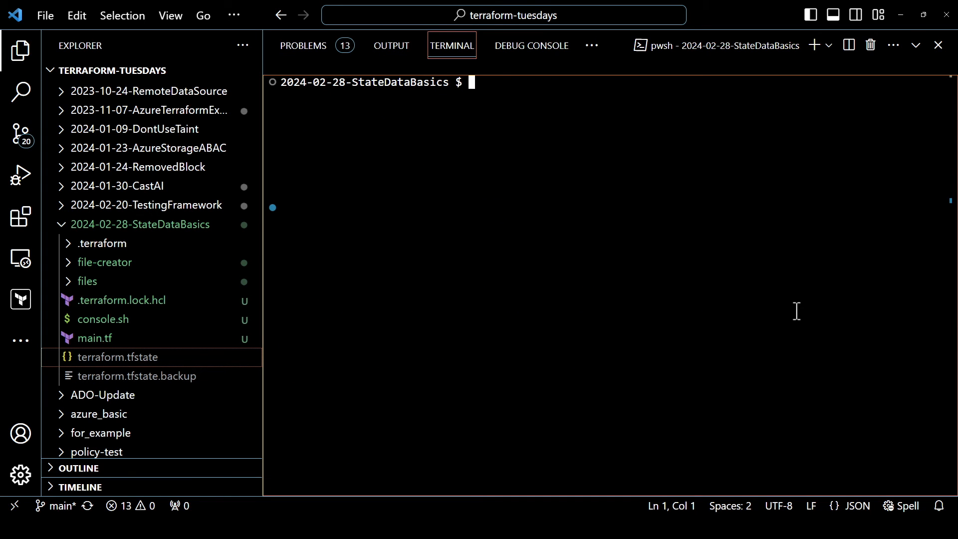
type("terraform output")
key("Return")
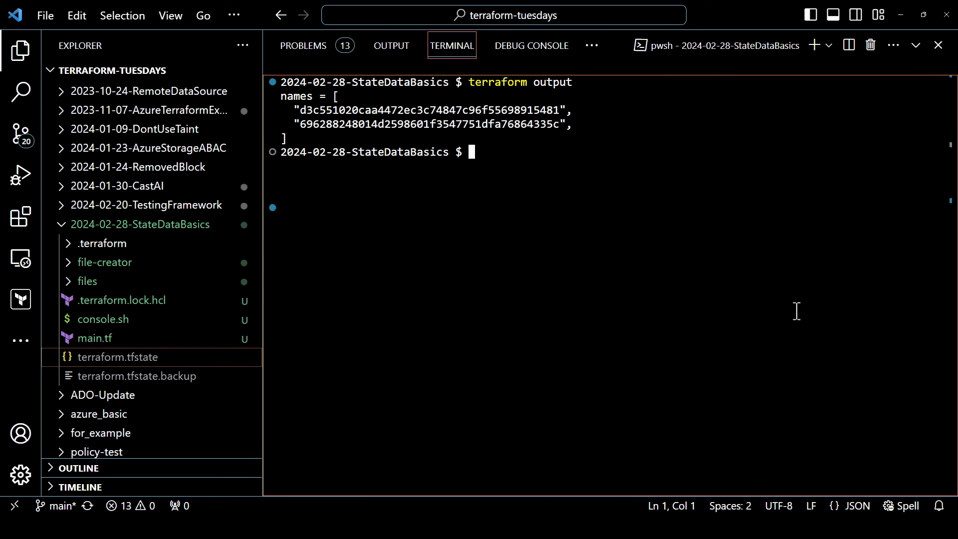
type("terraform show -json")
- Run terraform show -json to dump the full state, ending with the files_foreach arthur and tricia entries
key("Return")
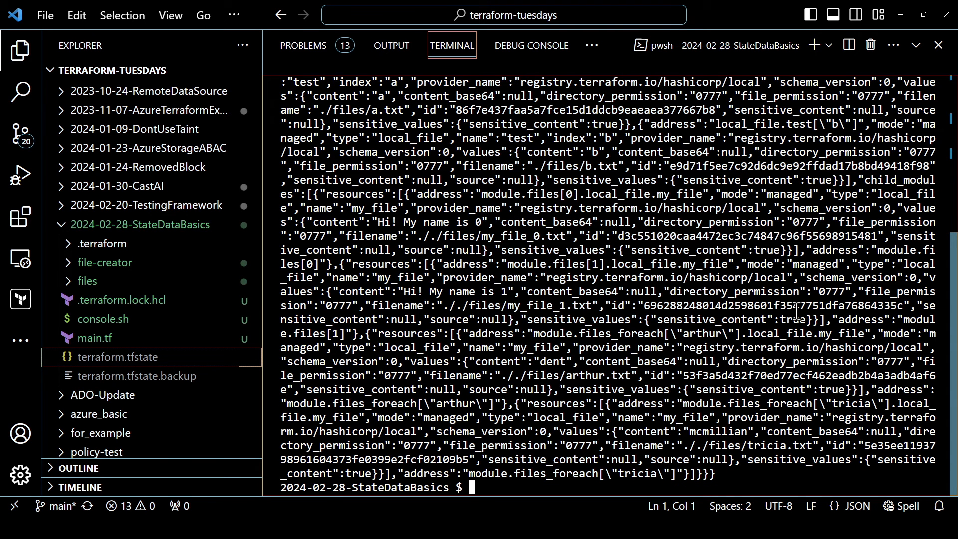
left_click(795, 300)
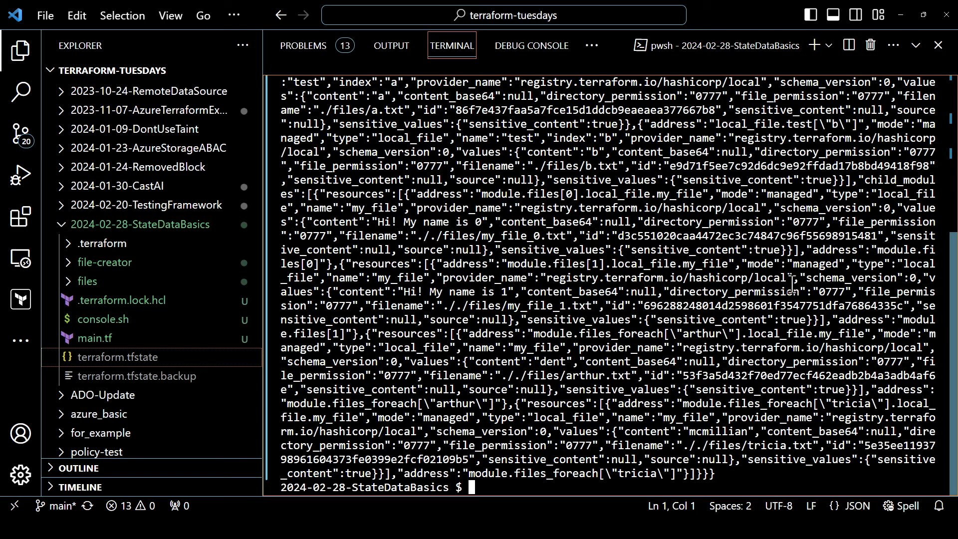